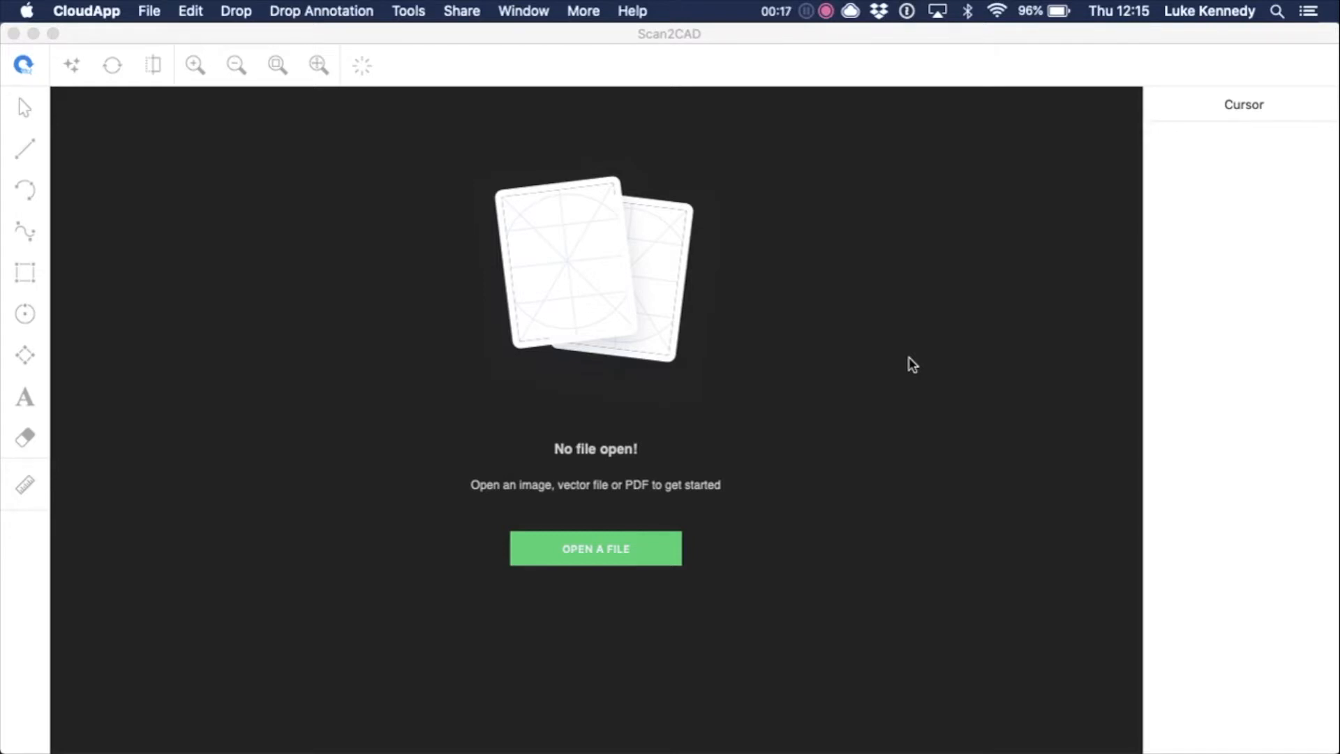
- Open the image file ford-speckles-holes.jpg from the files-for-deployment-tests folder
click(912, 363)
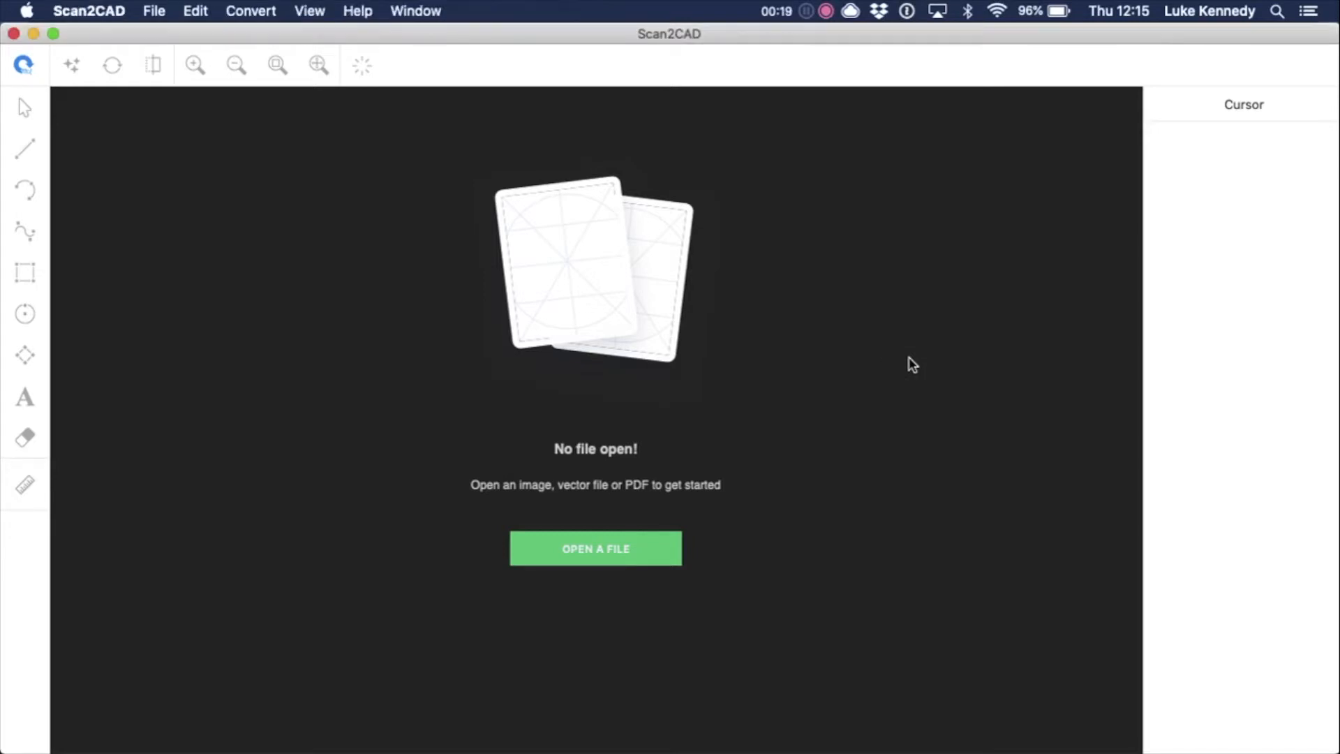
key(super+o)
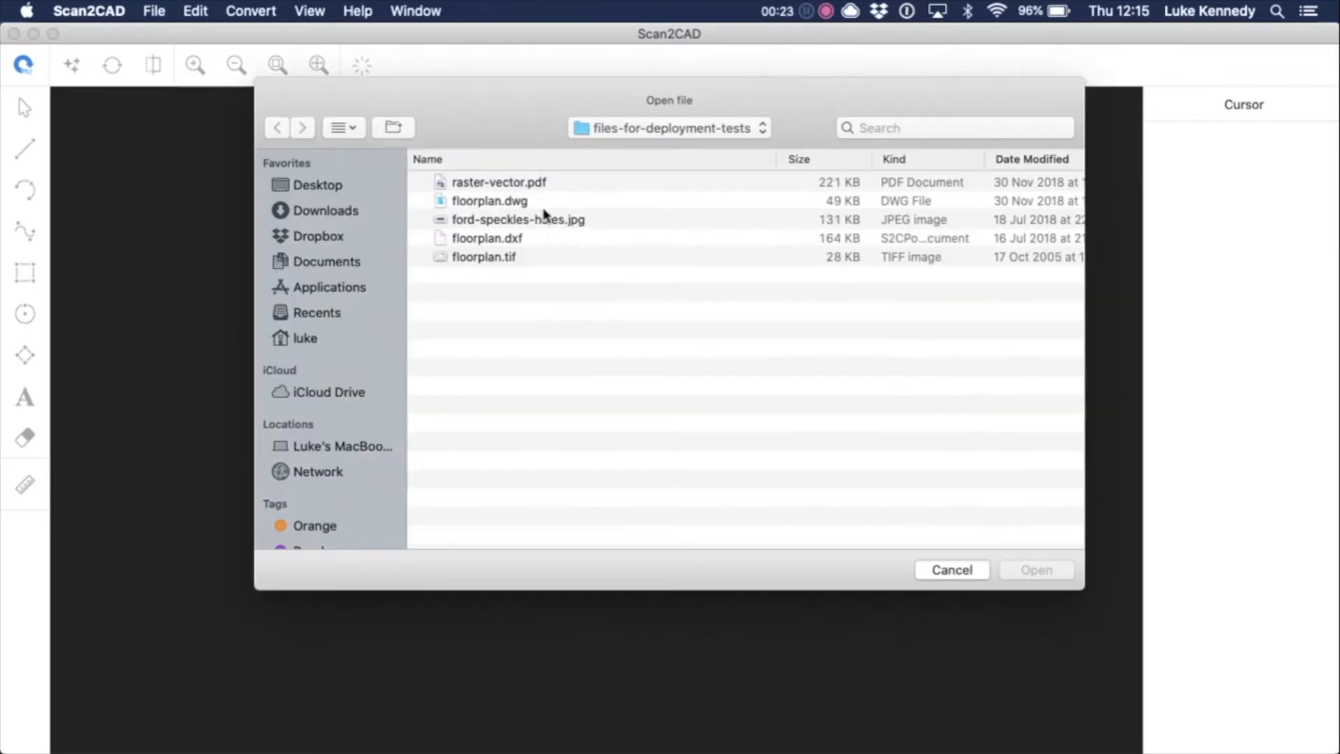
double_click(542, 220)
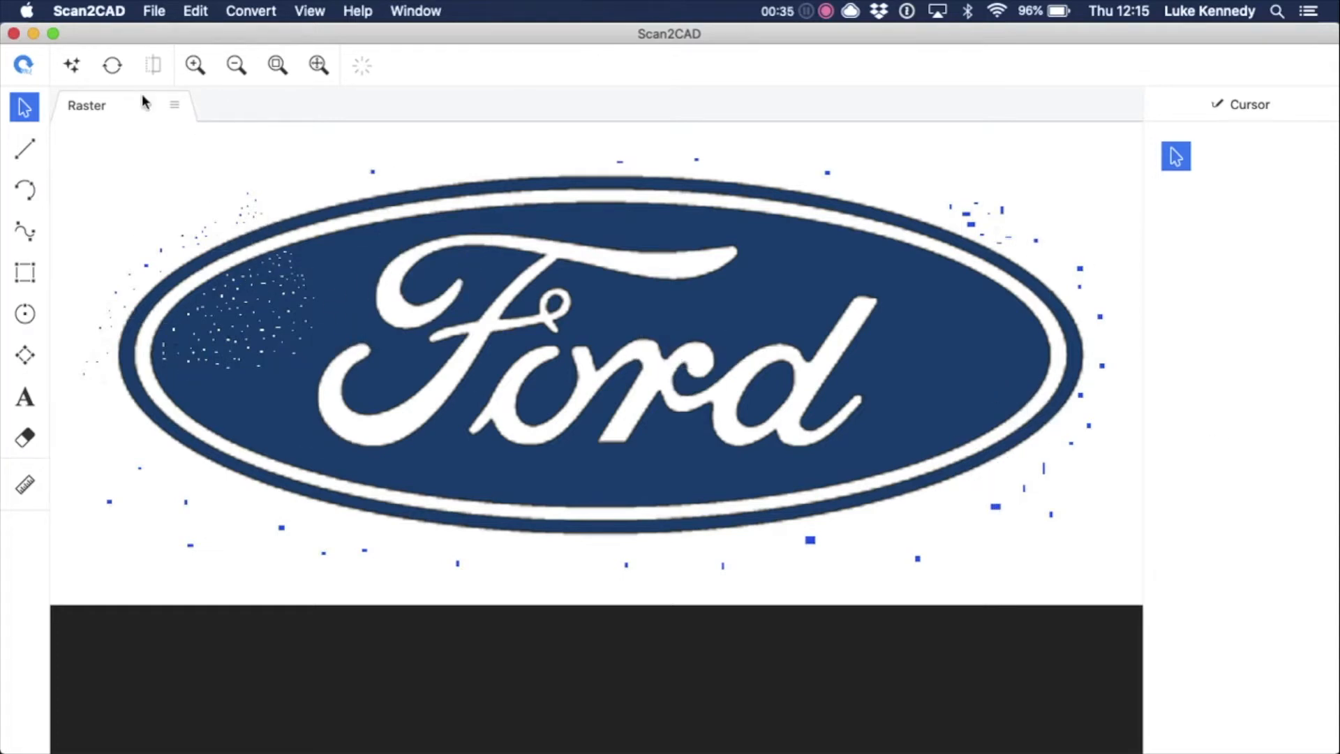
- Clean the raster image with a black-and-white threshold, removing speckles up to 58 pixels and holes up to 51 pixels
click(72, 66)
click(534, 184)
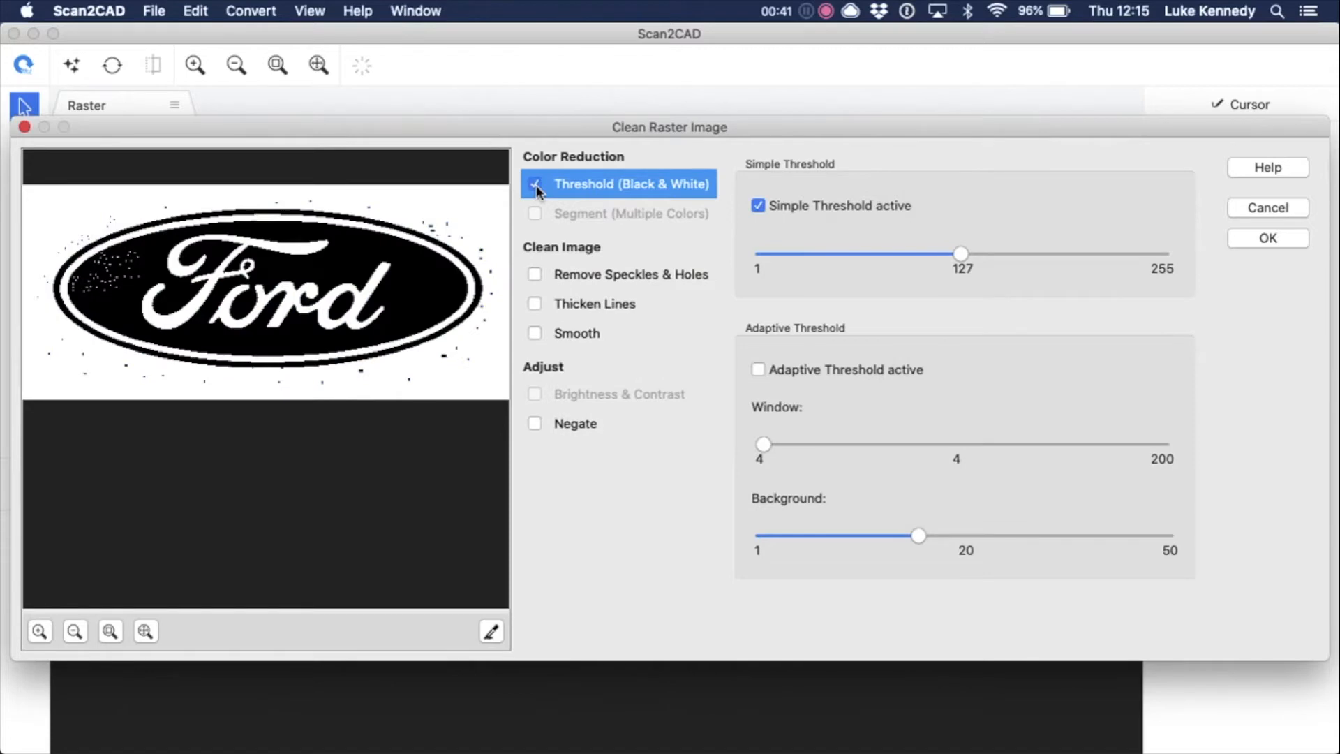
click(535, 276)
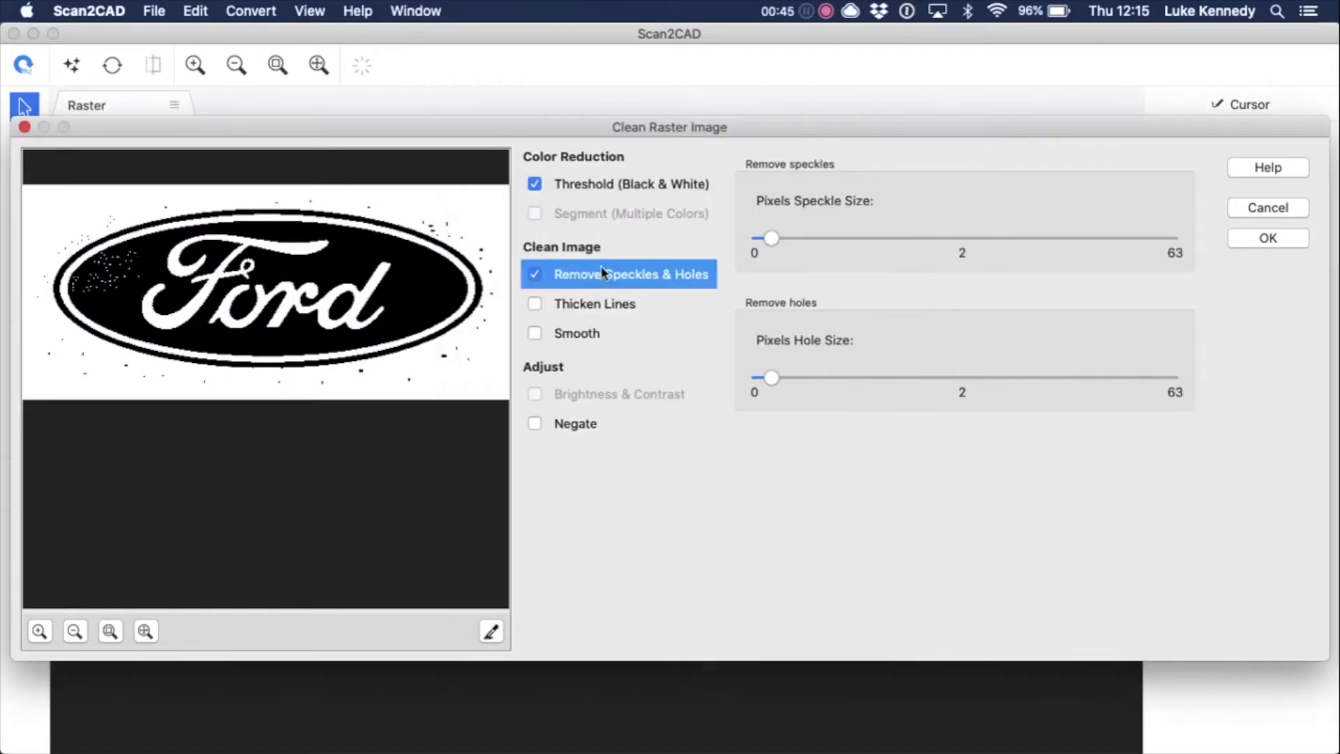
click(944, 238)
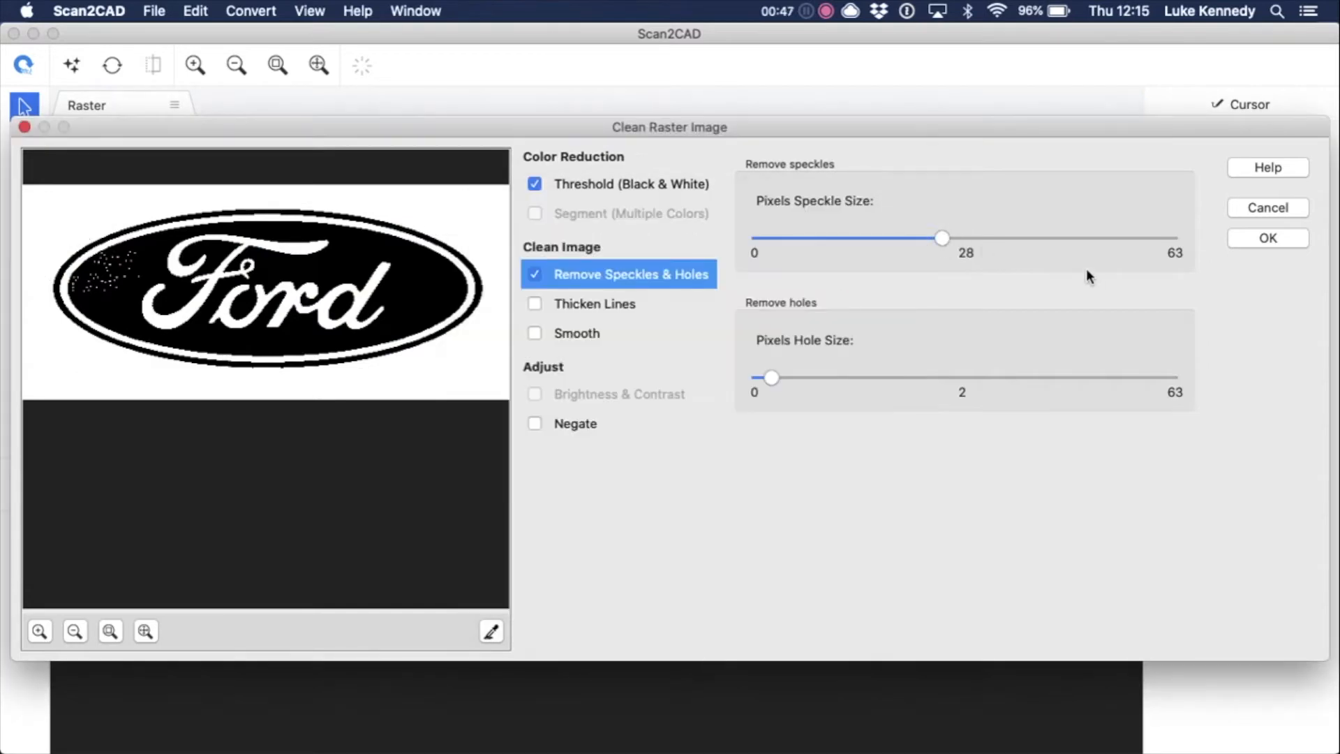
click(1094, 239)
click(1138, 238)
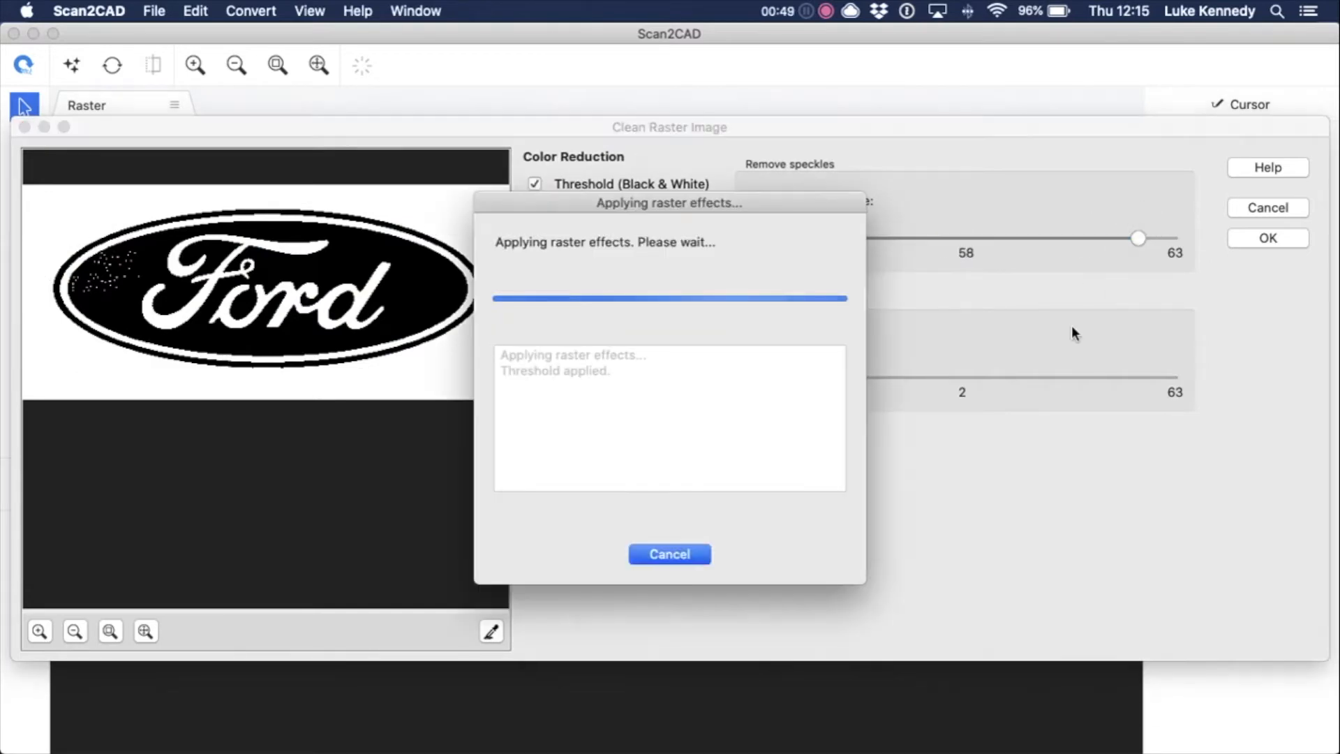
click(1099, 377)
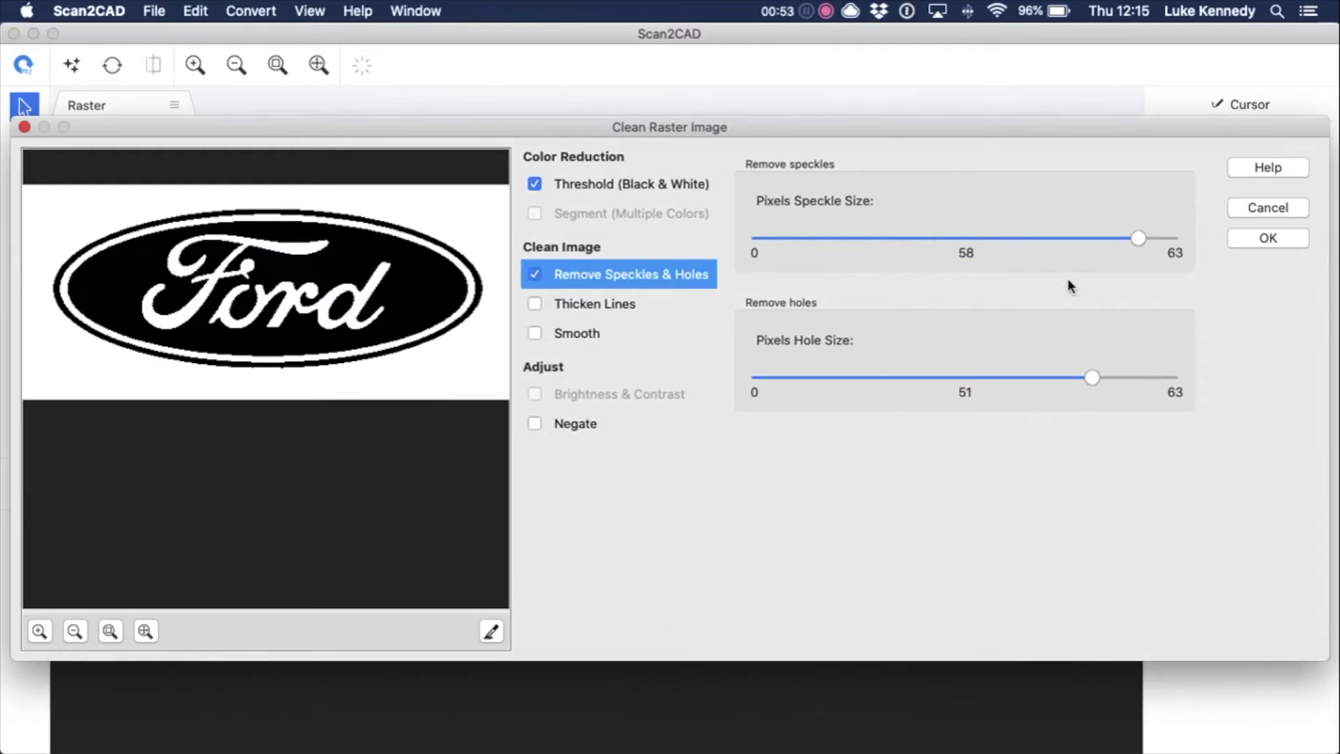
click(1286, 238)
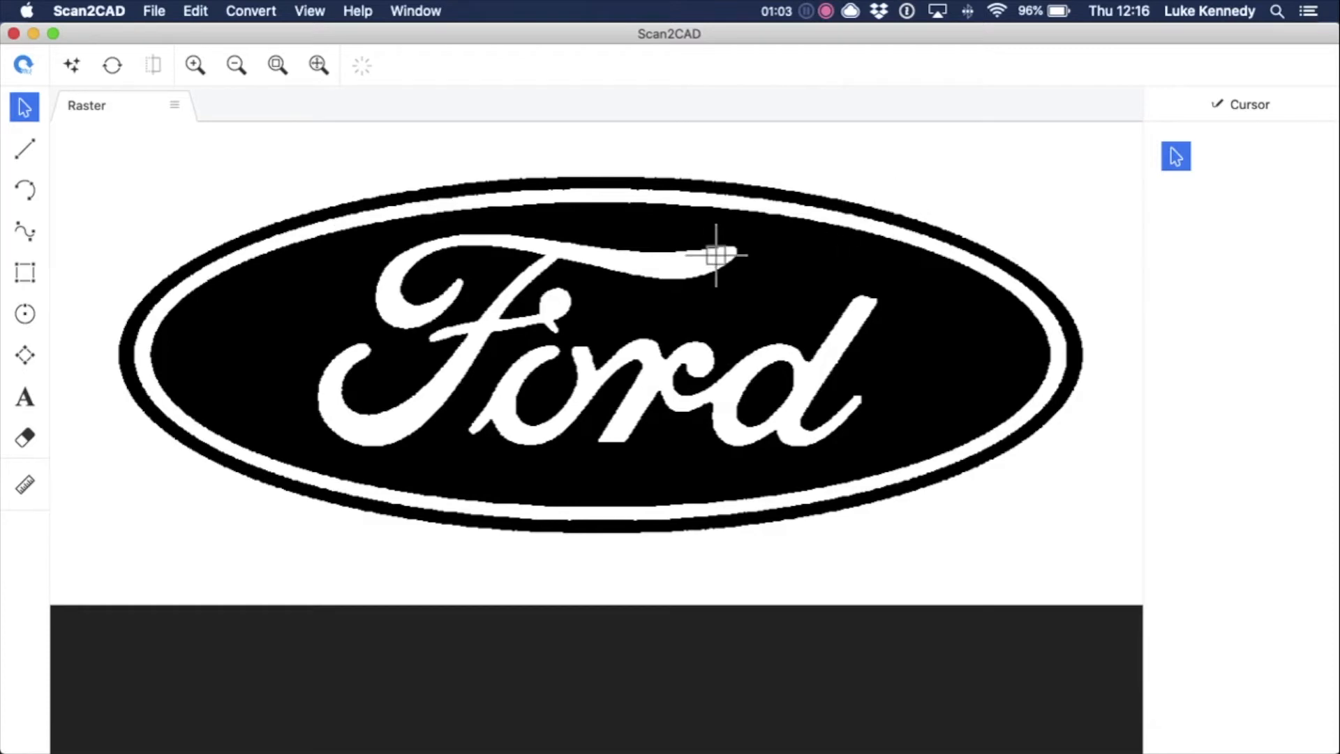
- Vectorize the cleaned logo with the Outline method, comparing it with the raster before accepting, and color the vectors by type
click(120, 71)
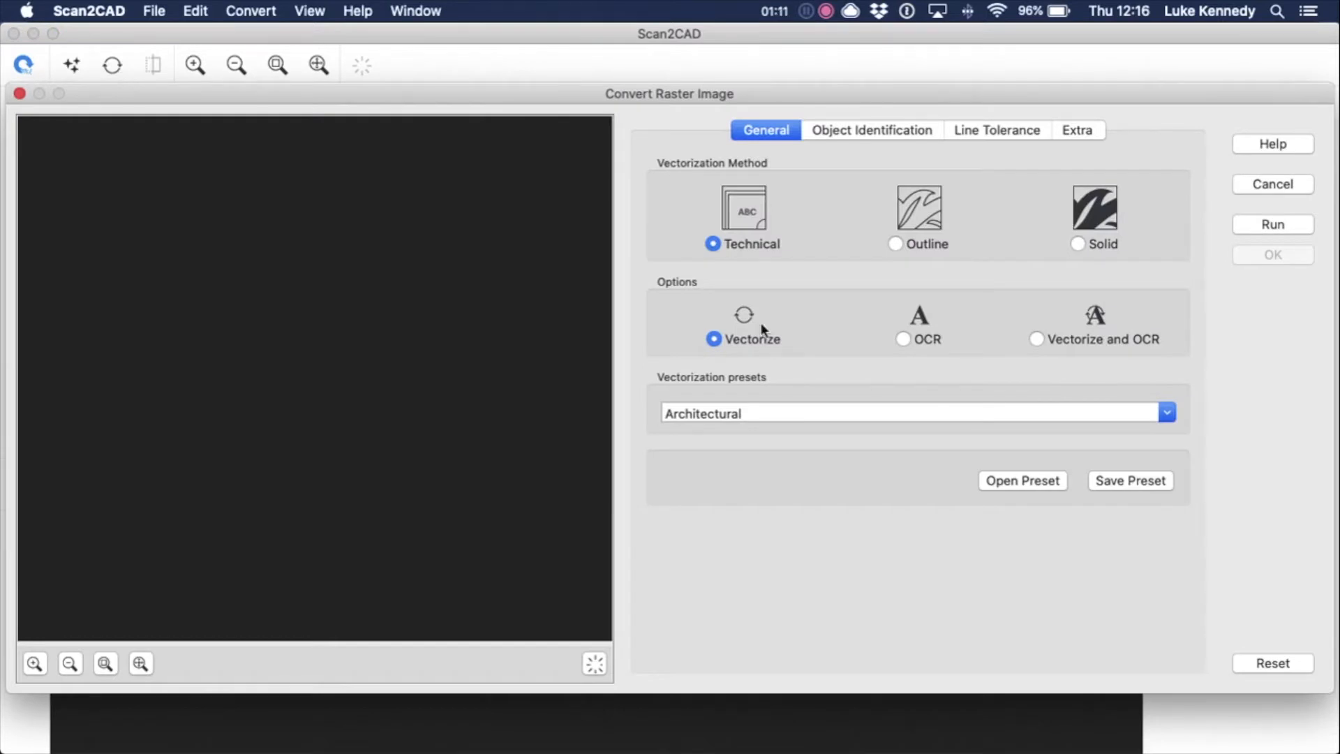
click(934, 246)
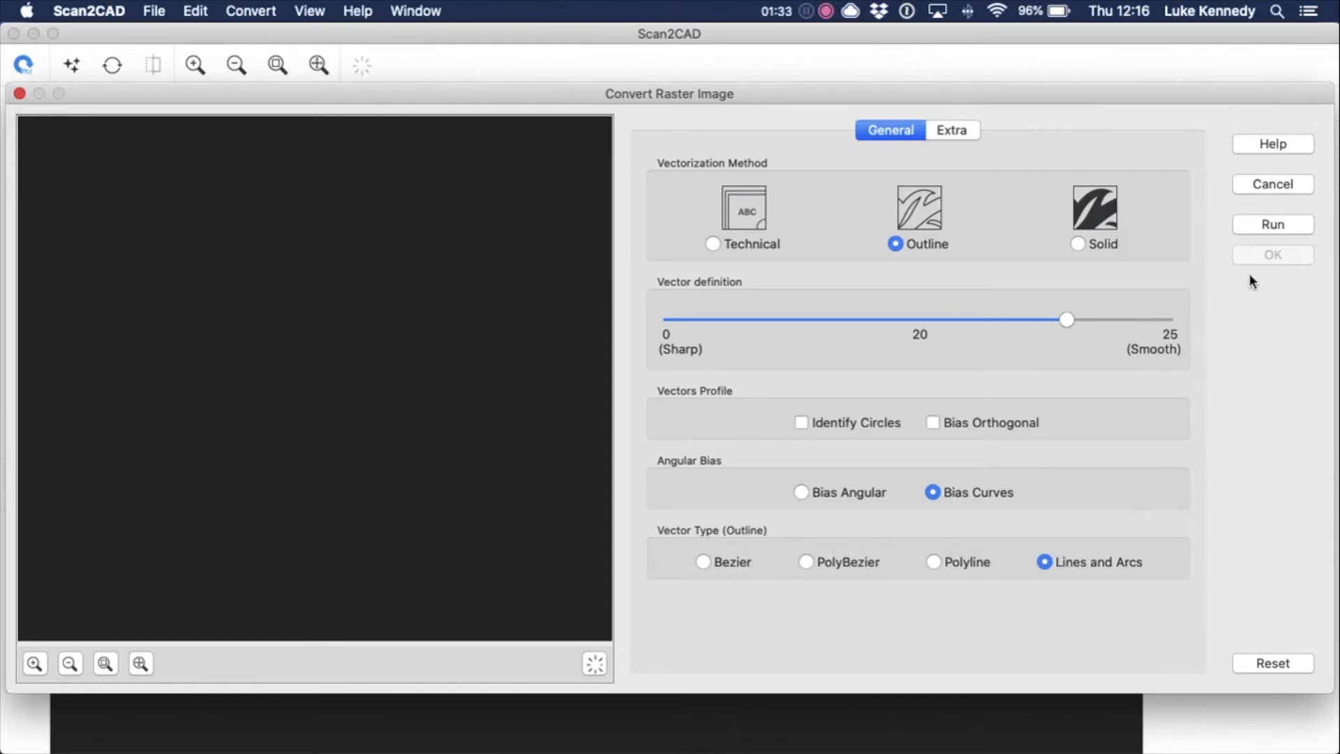
click(1263, 229)
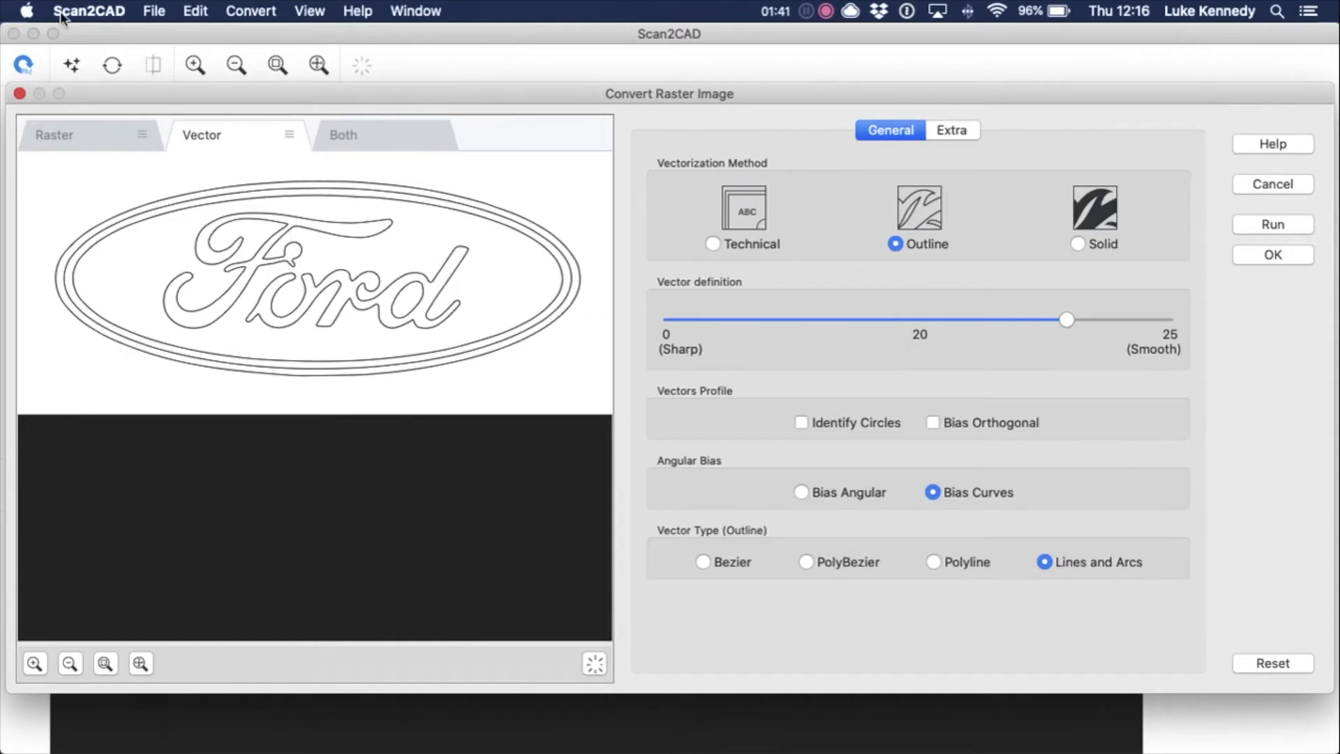
click(82, 135)
click(209, 136)
click(91, 135)
click(232, 143)
click(1277, 255)
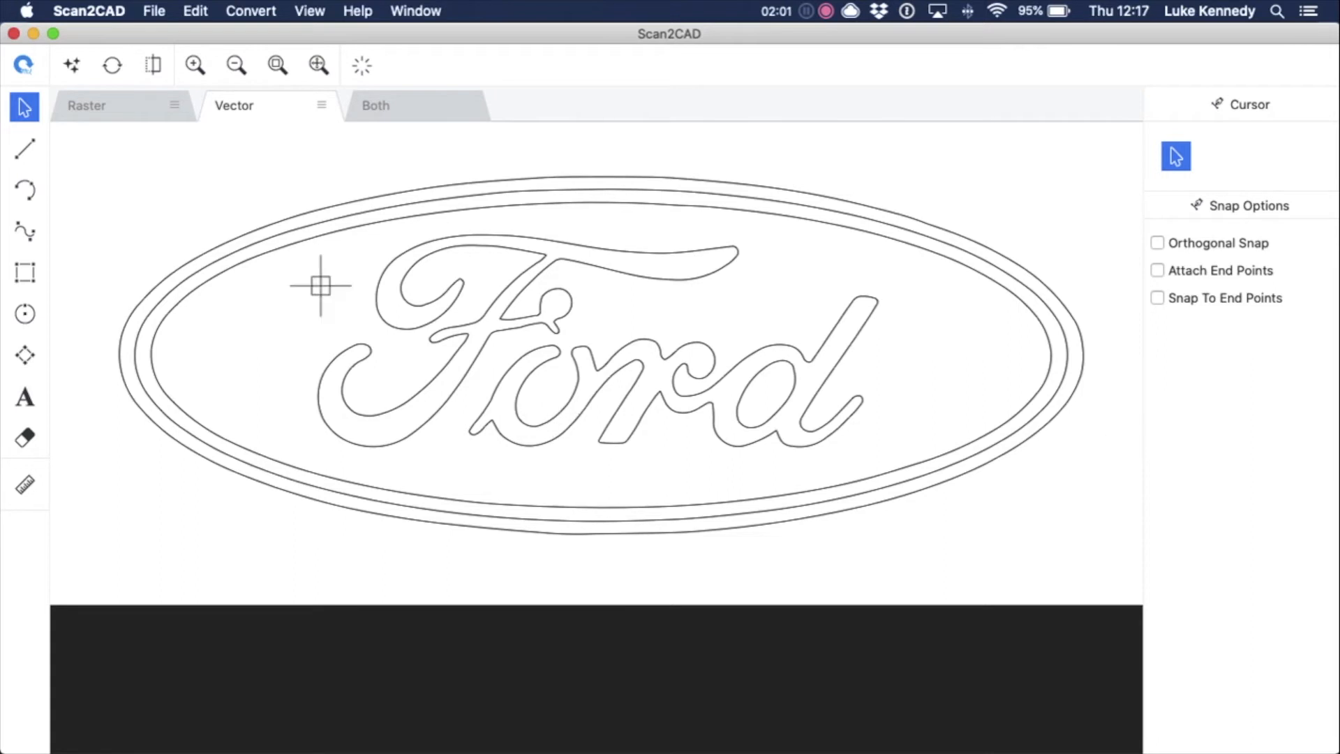
click(362, 66)
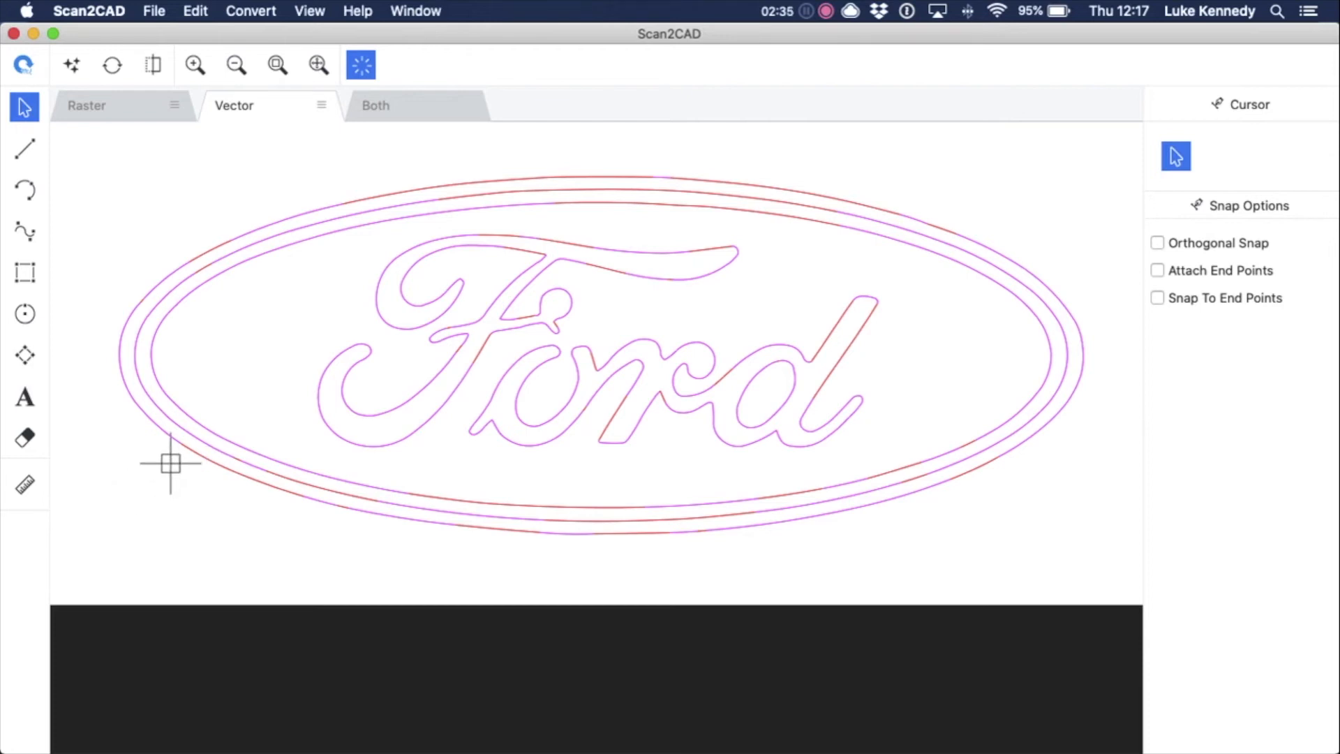
- Measure the full width of the outer oval with Orthogonal Snap and Snap To End Points enabled
click(25, 483)
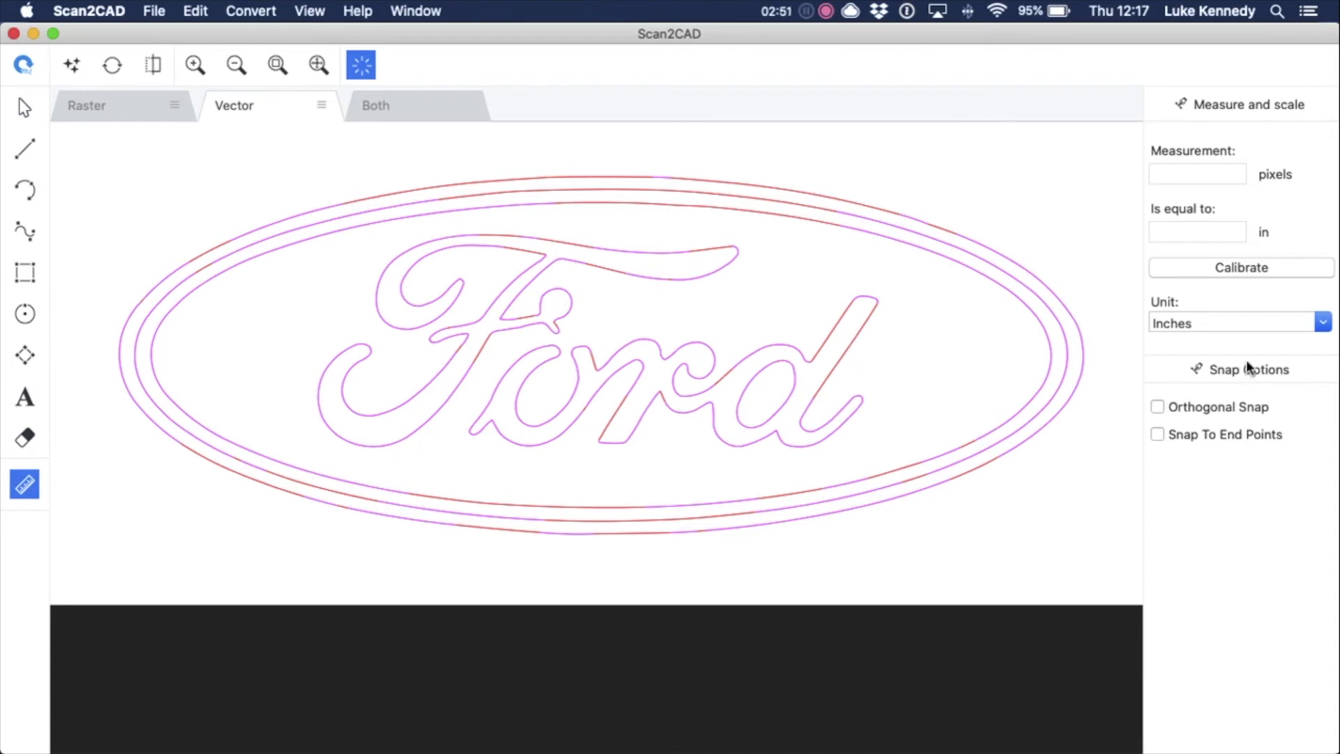
click(1157, 407)
click(1157, 435)
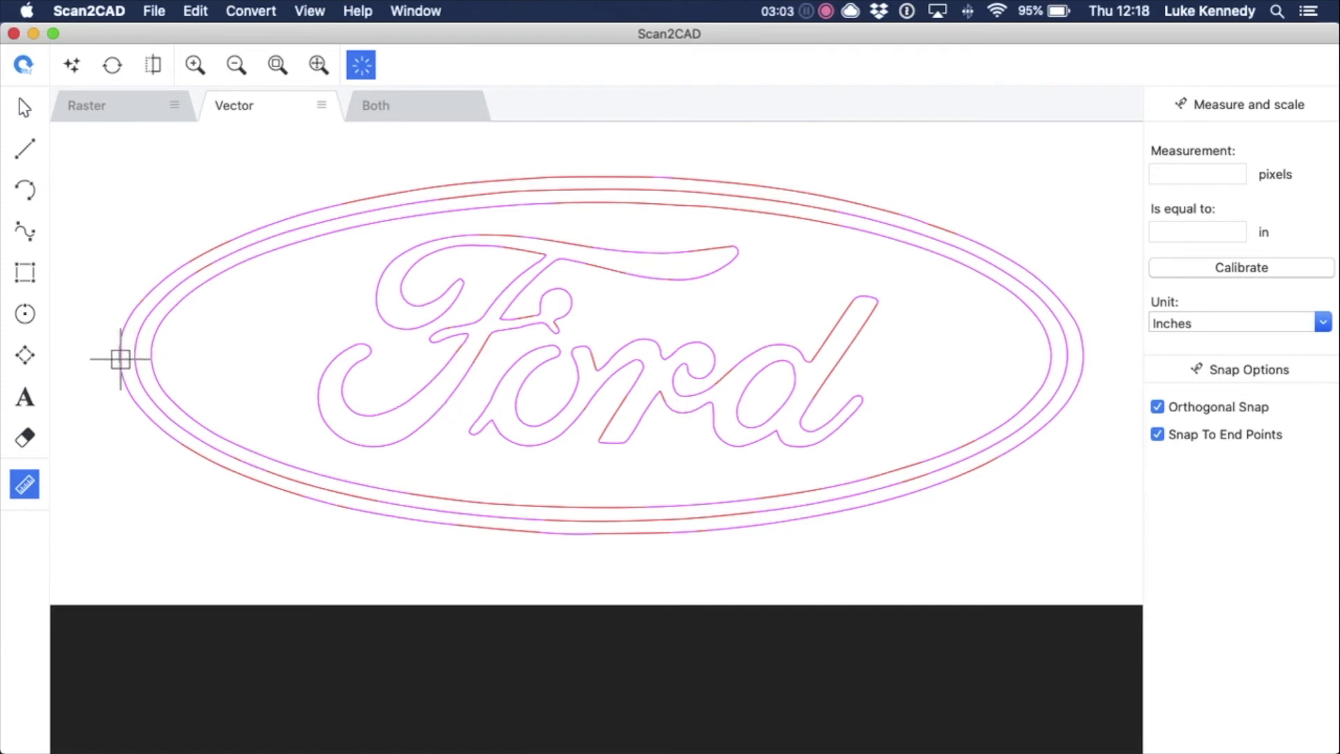
drag(119, 360, 1086, 359)
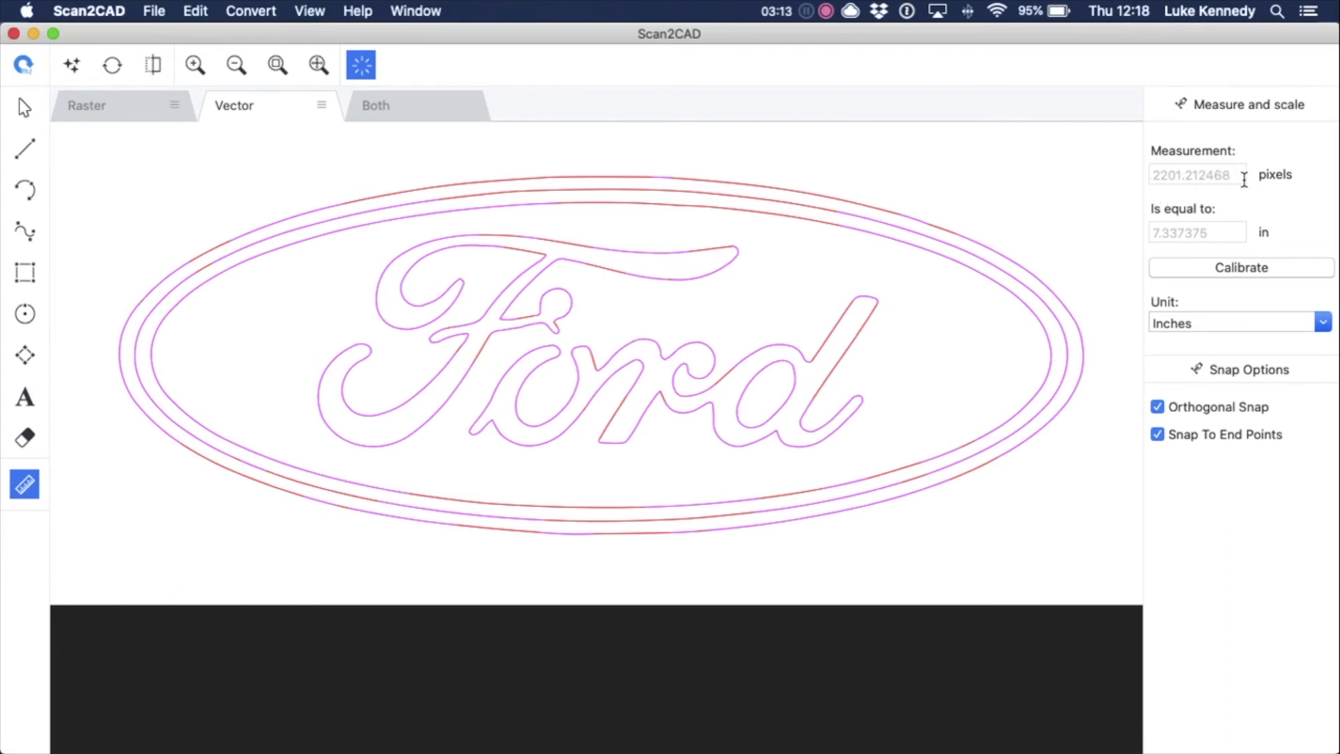
- Calibrate the drawing scale so the measured oval width equals 30 centimetres
click(1241, 274)
click(1215, 234)
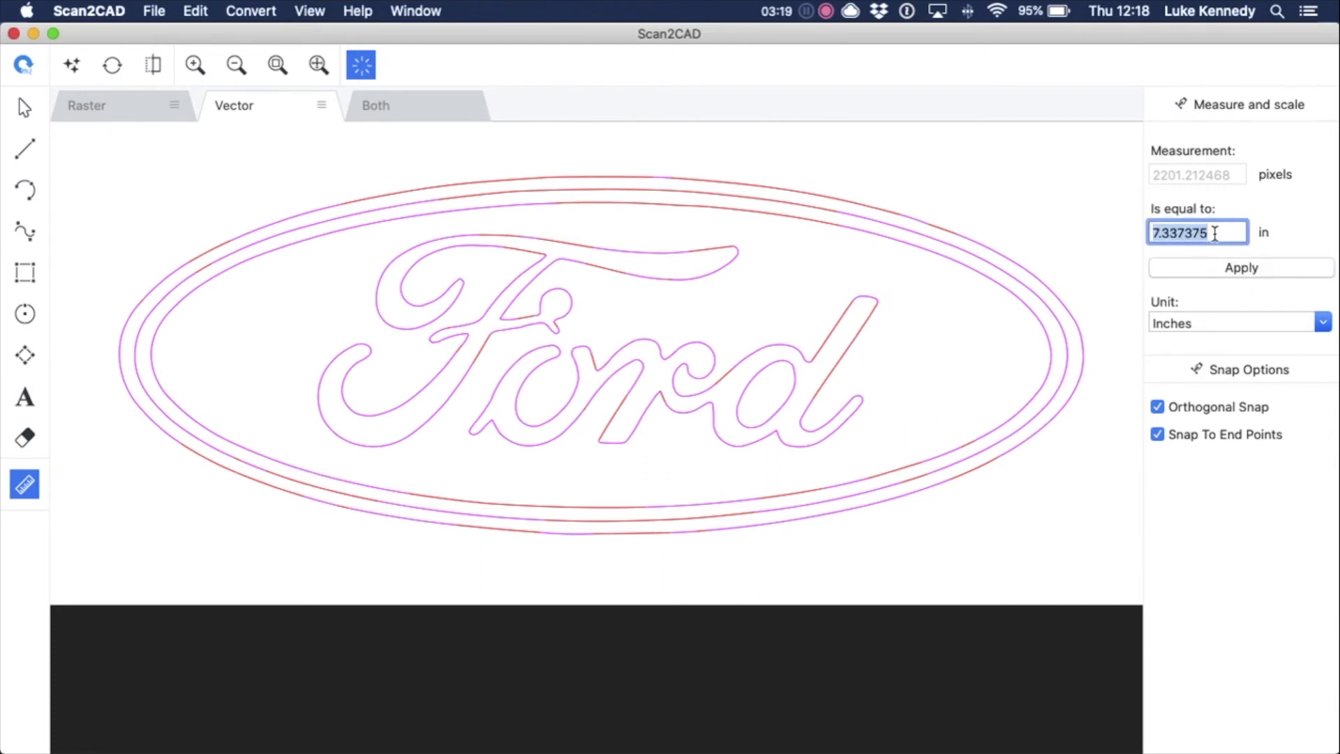
key(BackSpace)
text(30)
click(1323, 322)
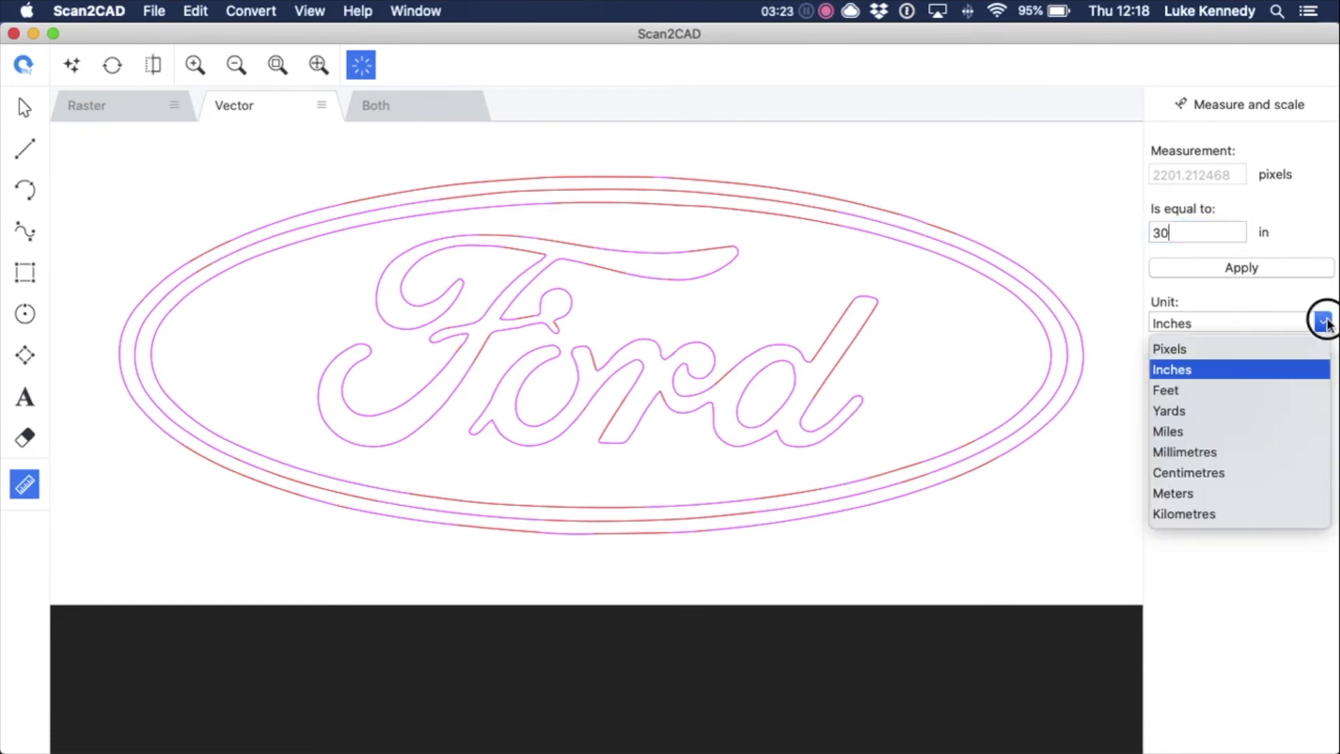
click(1236, 472)
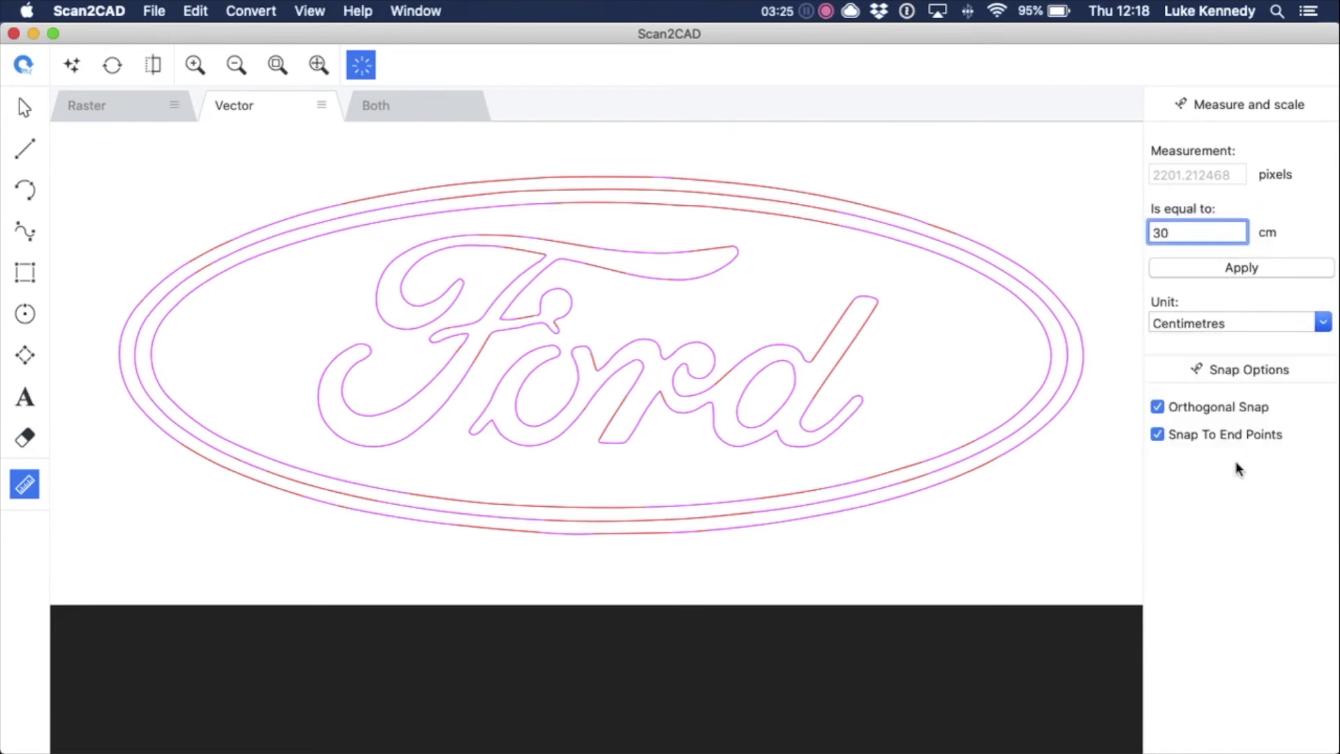
click(1316, 273)
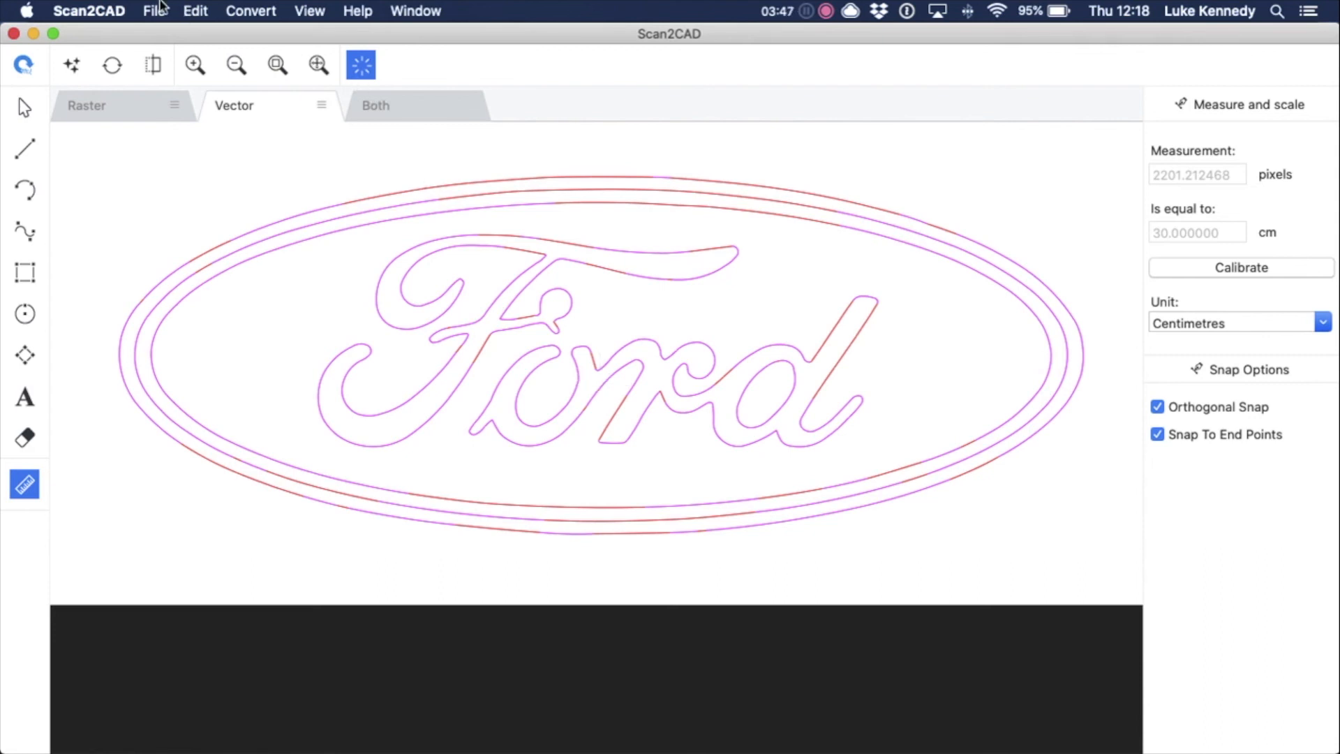
- Export the vector drawing as a G-code (*.cnc) file named test, keeping the default CNC export options
drag(160, 7, 338, 123)
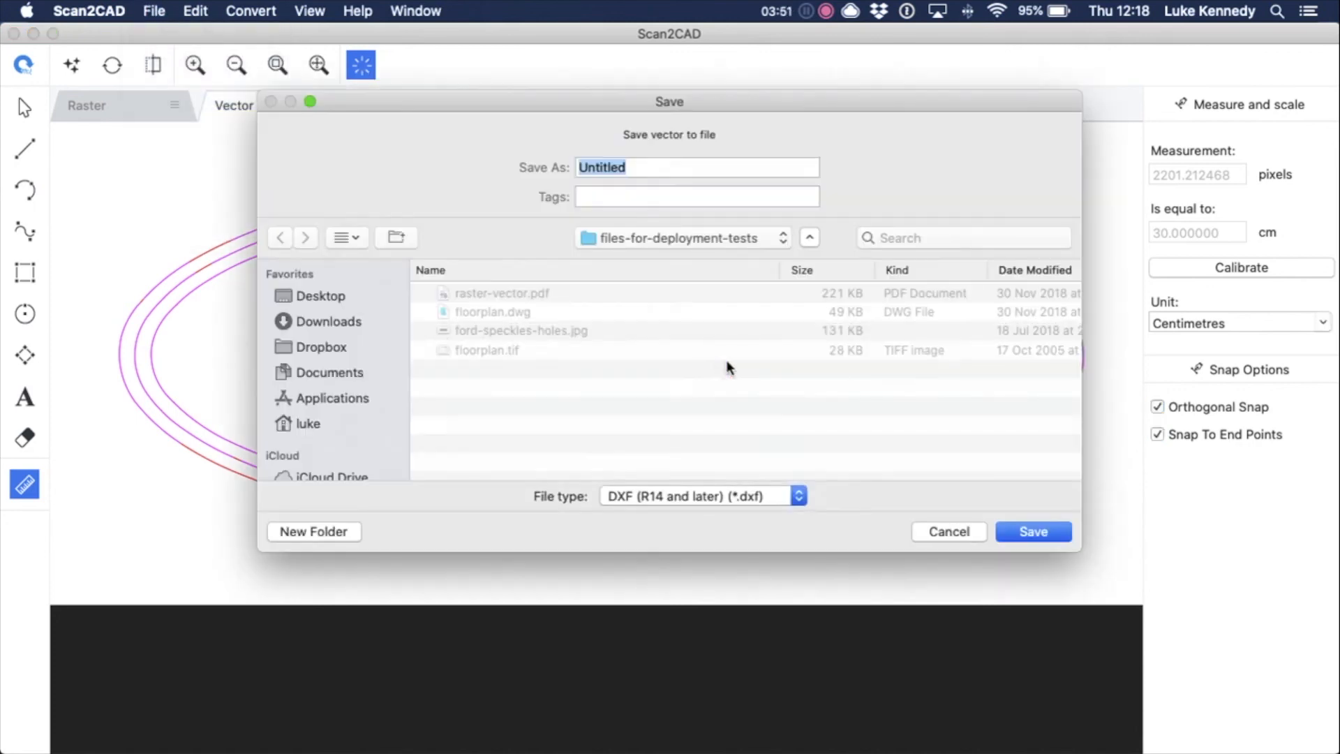
click(779, 492)
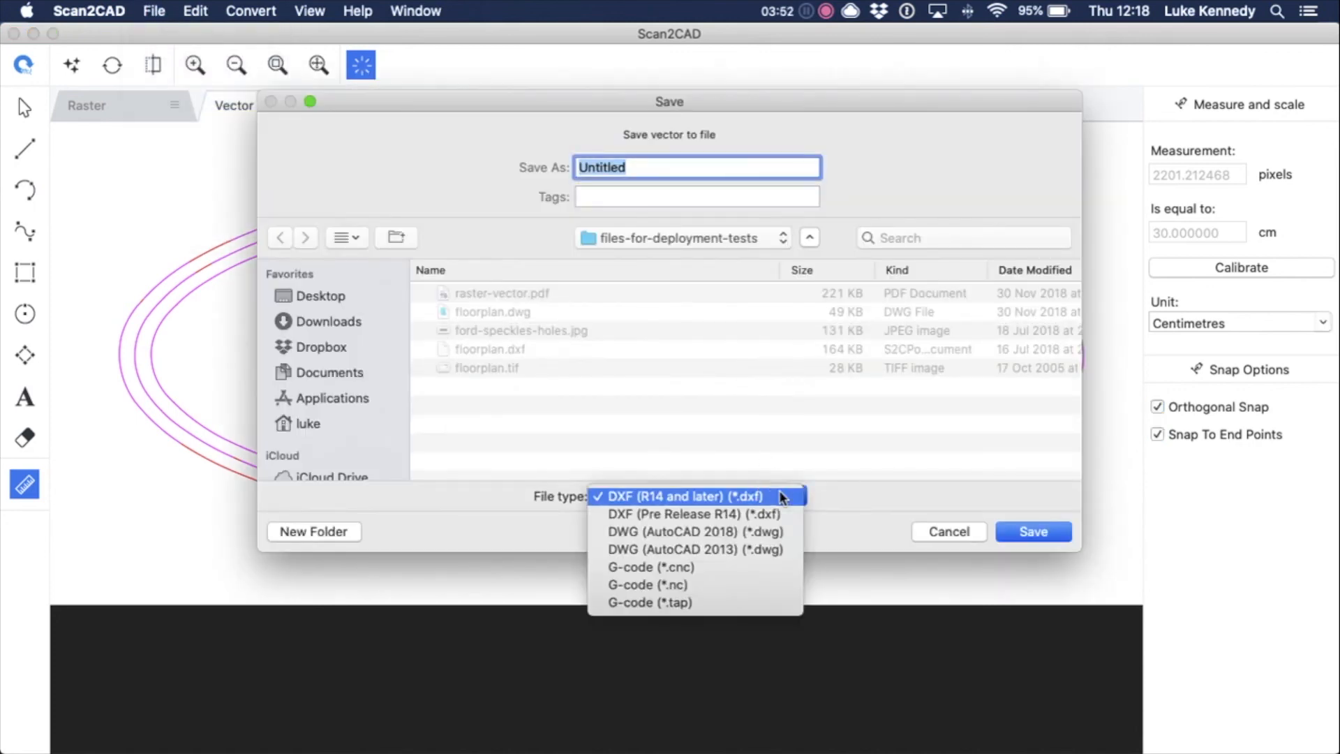
click(782, 568)
text(test)
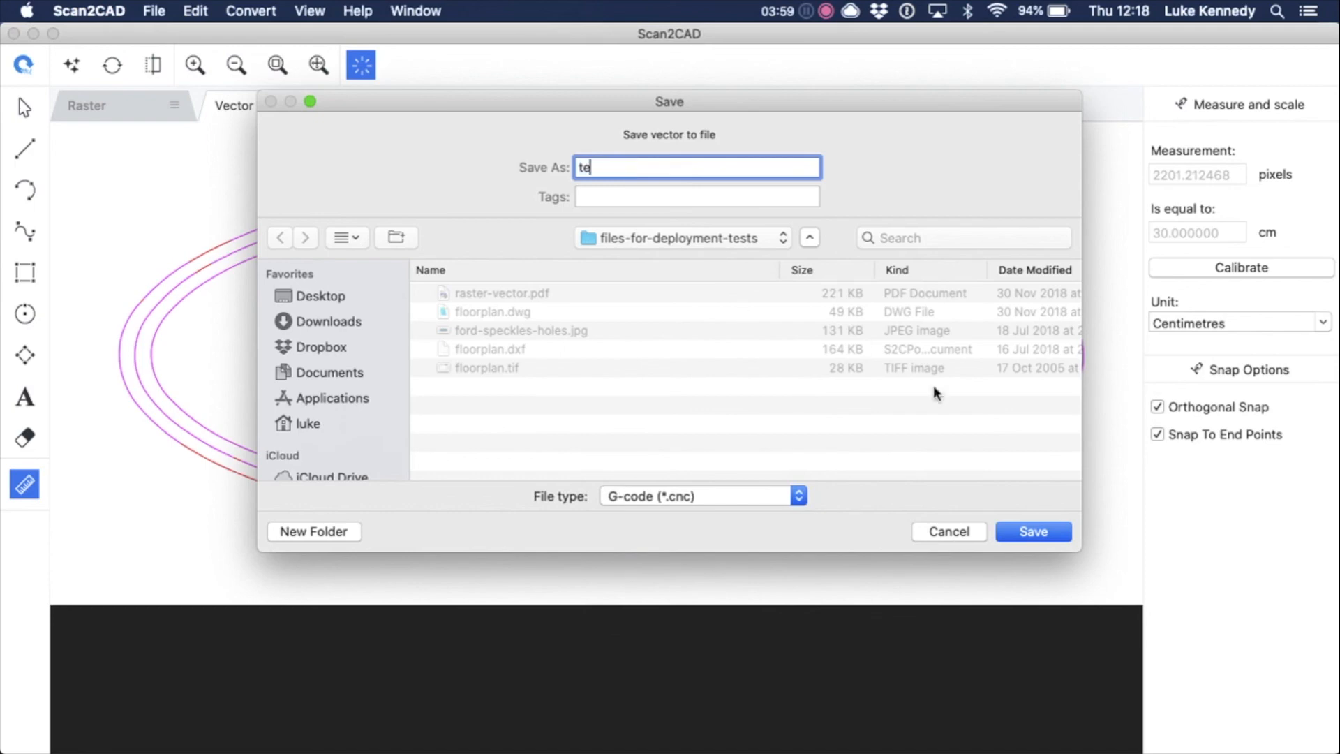
click(1053, 536)
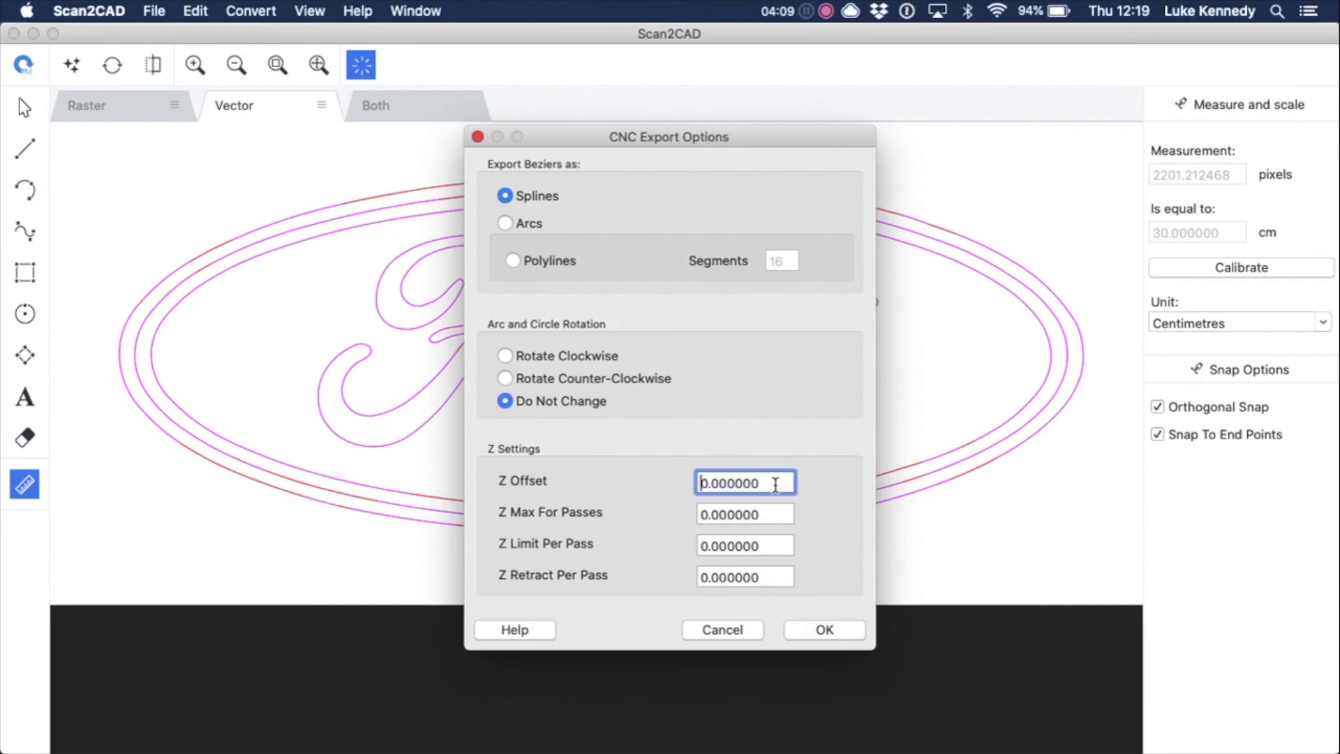
click(828, 632)
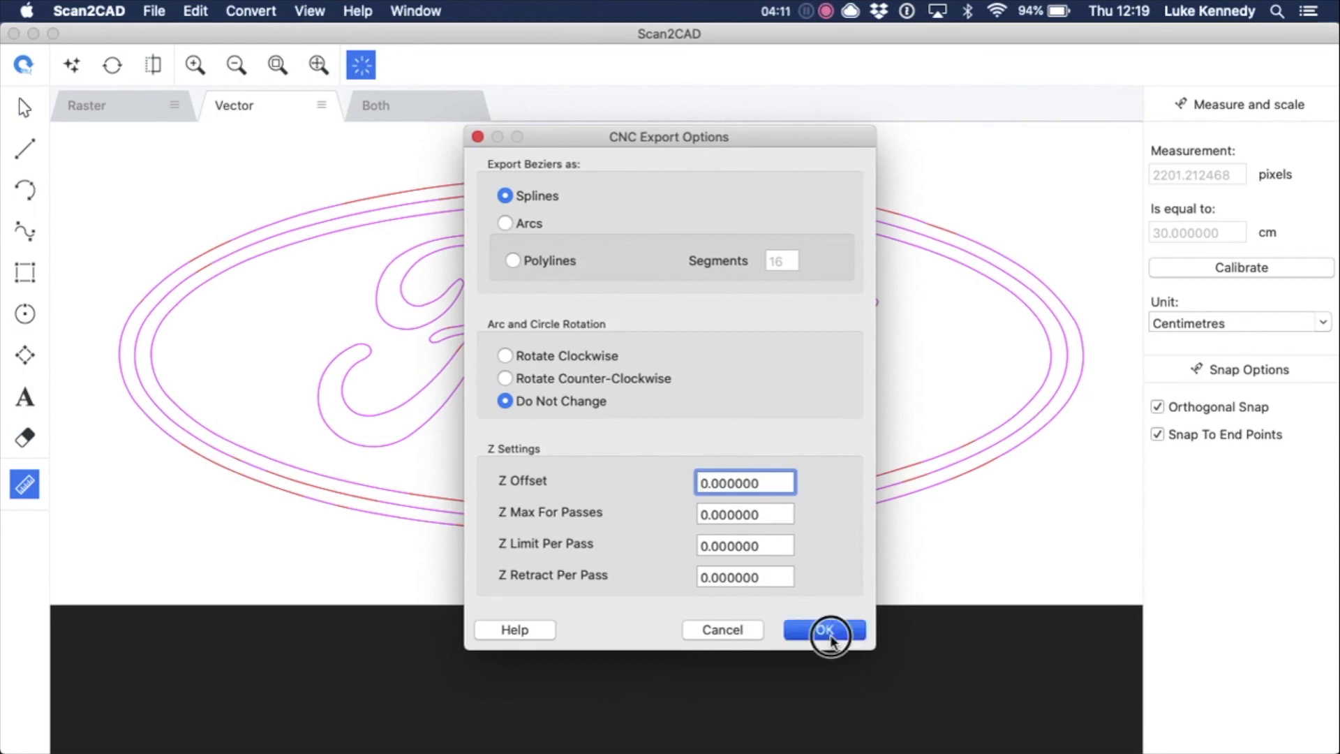